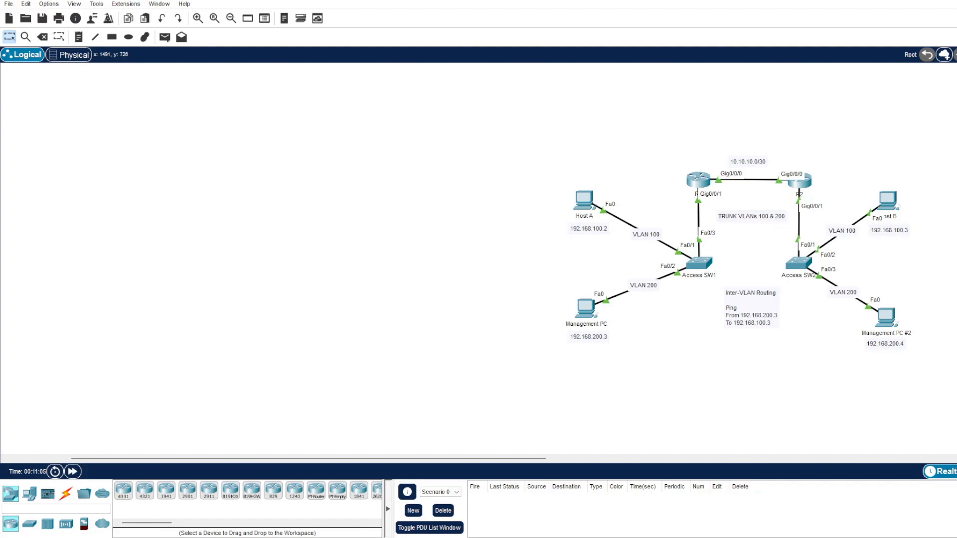
# Ping 192.168.100.3 from the Management PC's command prompt.
pyautogui.click(593, 309)
pyautogui.moveTo(550, 109); pyautogui.dragTo(368, 88)
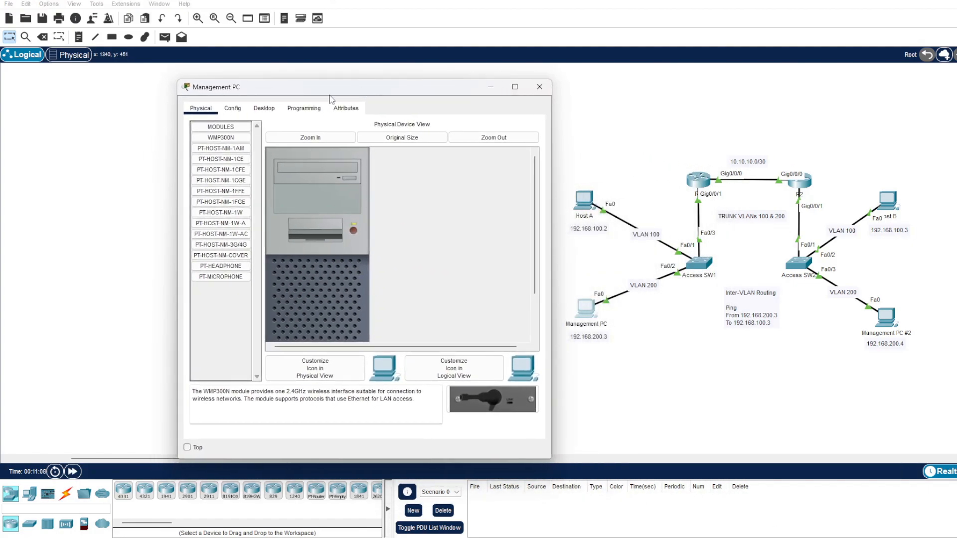
pyautogui.click(265, 109)
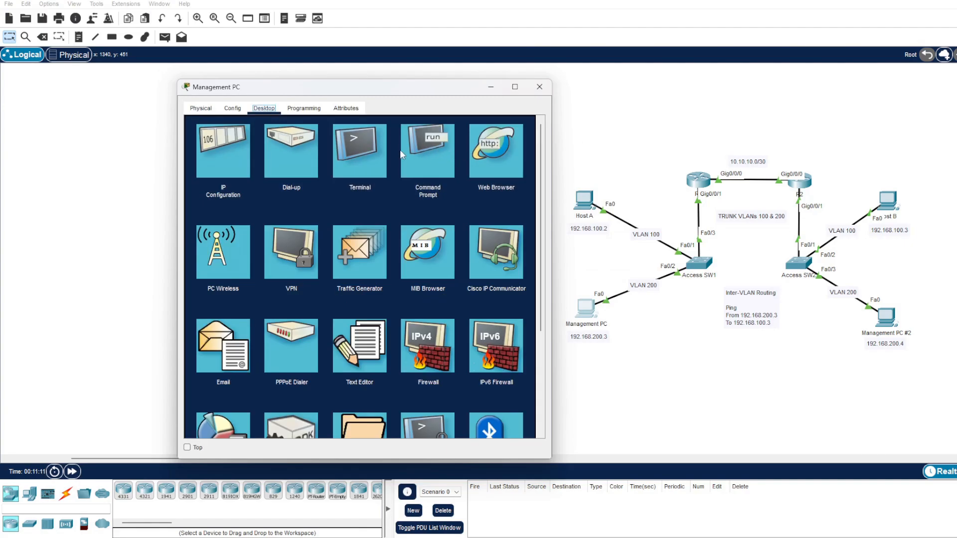
pyautogui.click(433, 157)
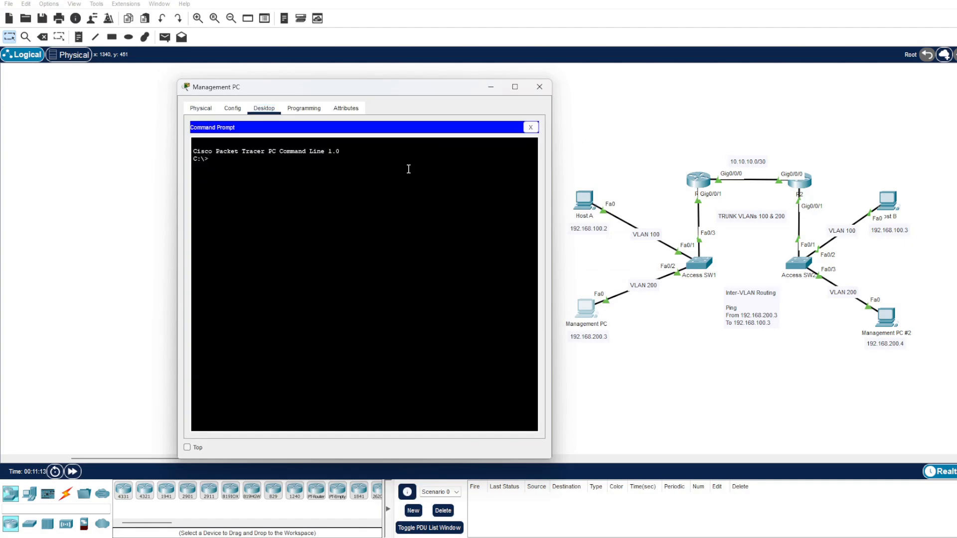
pyautogui.write('ping 192.168.100.3')
pyautogui.press('Return')
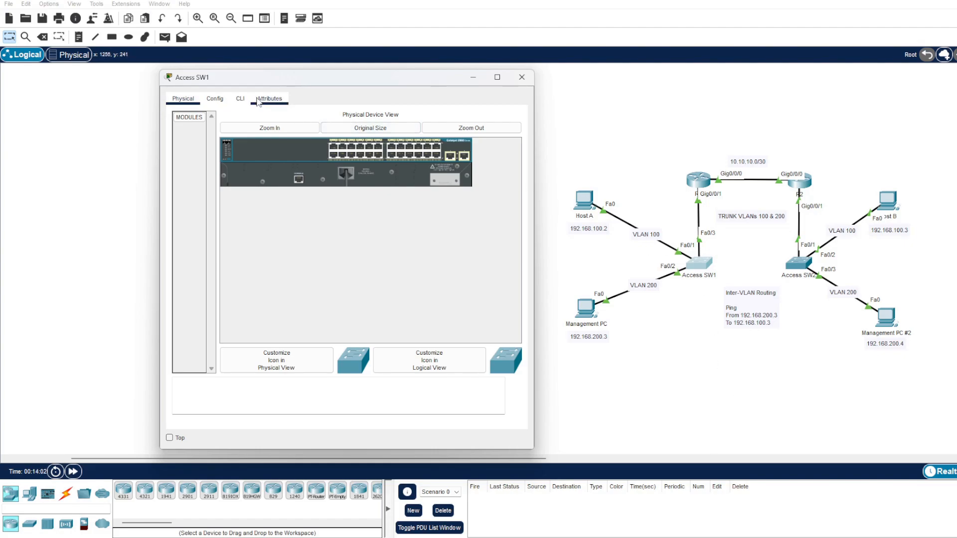
# Enter privileged mode on Access SW1 and page through its full running configuration to check the VLAN access and trunk ports.
pyautogui.click(241, 99)
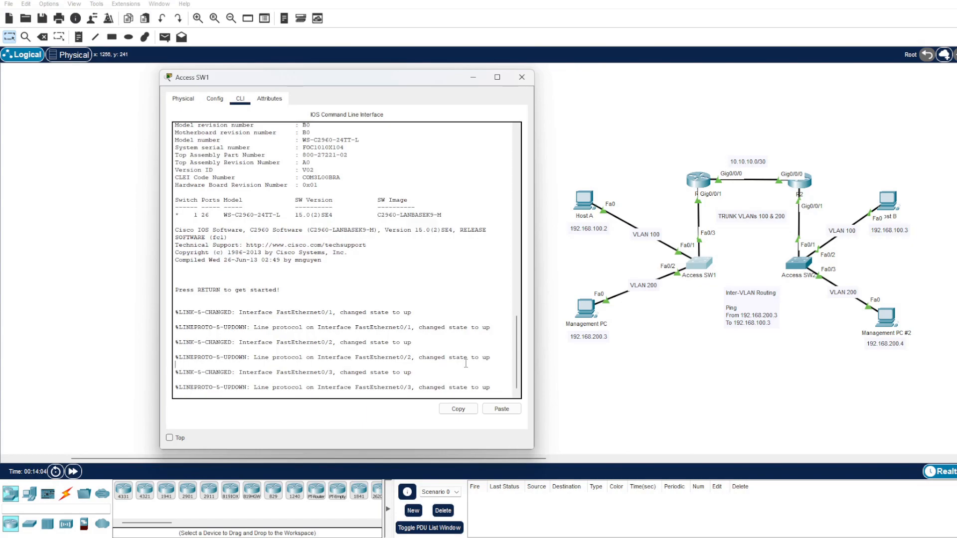
pyautogui.press('Return')
pyautogui.write('en')
pyautogui.press('Return')
pyautogui.write('sh run')
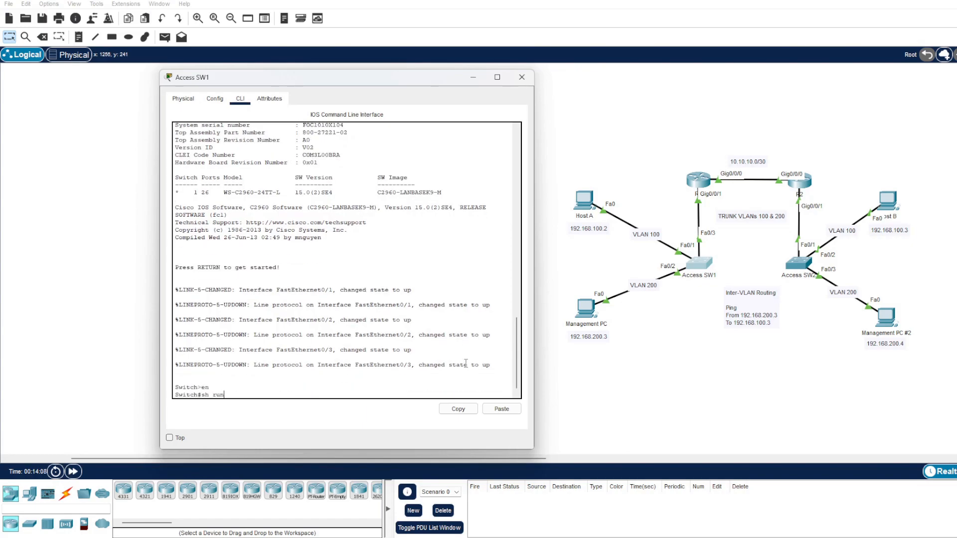
pyautogui.press('Return')
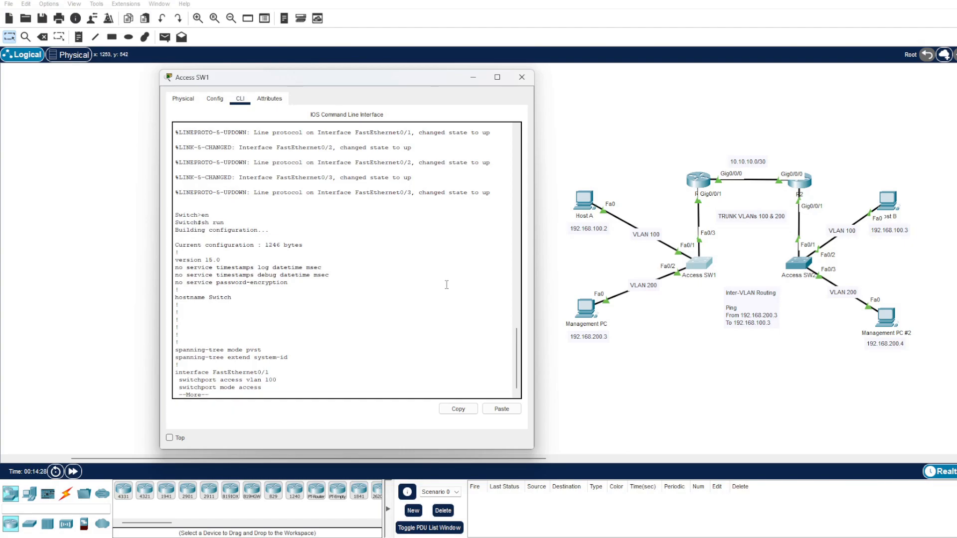
pyautogui.press('space')
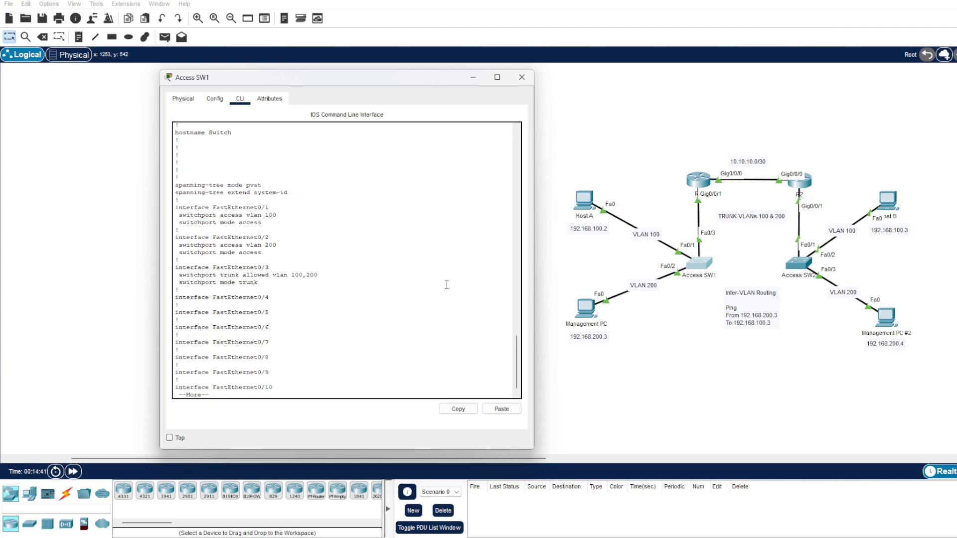
pyautogui.press('space')
pyautogui.press('space')
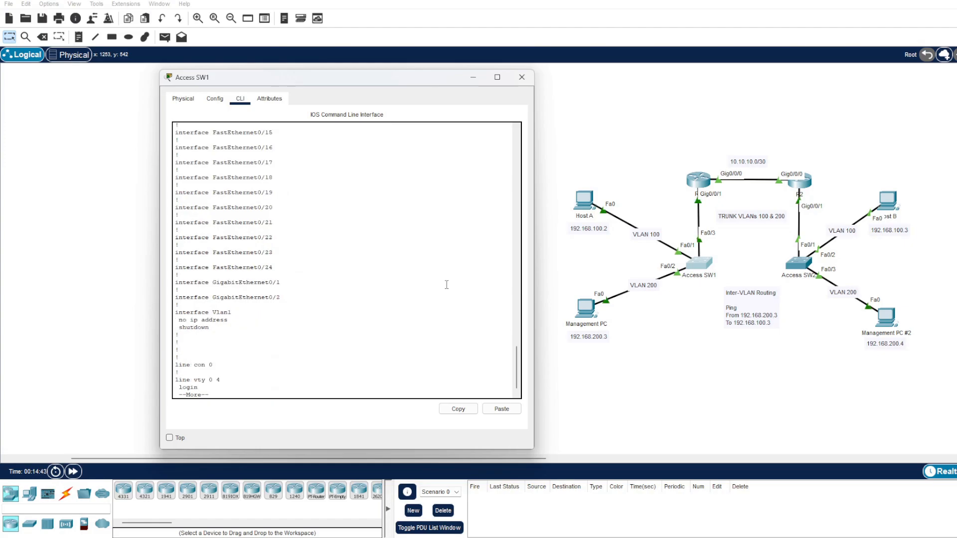
pyautogui.press('space')
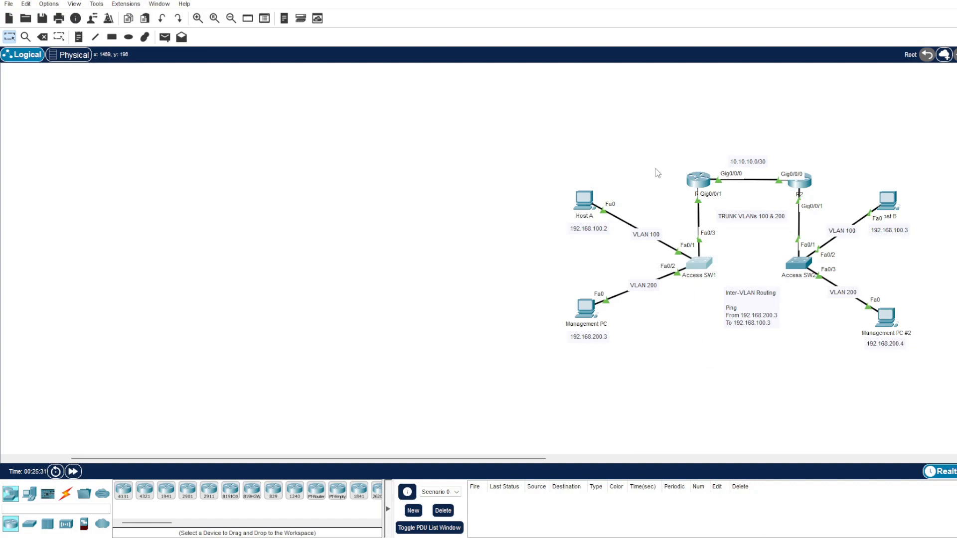
# Enter privileged mode on router R1 and display its running configuration.
pyautogui.click(697, 179)
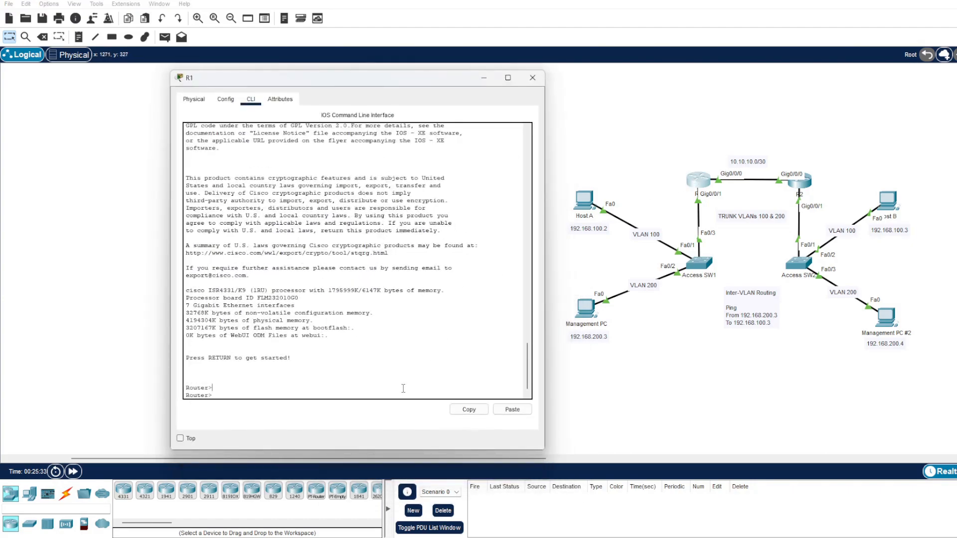
pyautogui.write('en')
pyautogui.press('Return')
pyautogui.write('sh run')
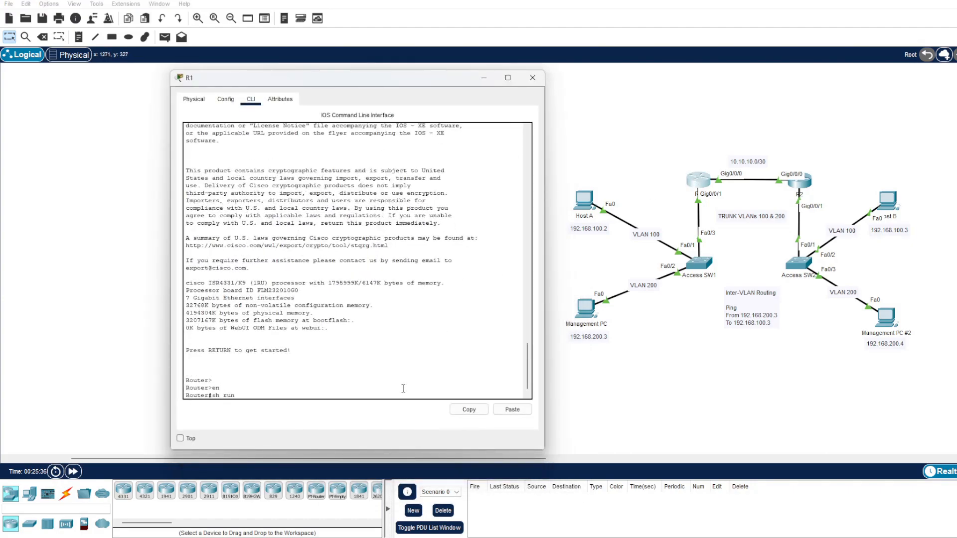
pyautogui.press('Return')
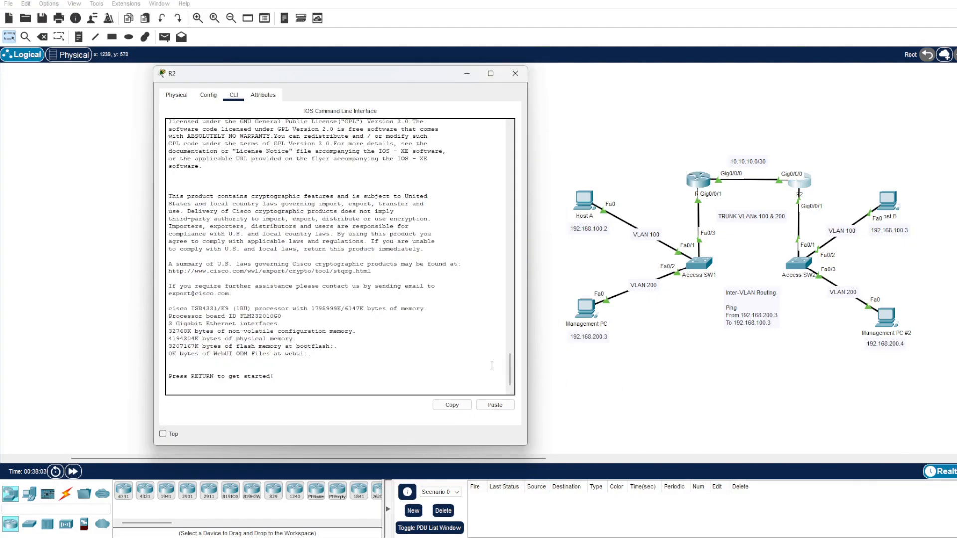
# Enter privileged mode on router R2 and page through its running configuration to the end.
pyautogui.press('Return')
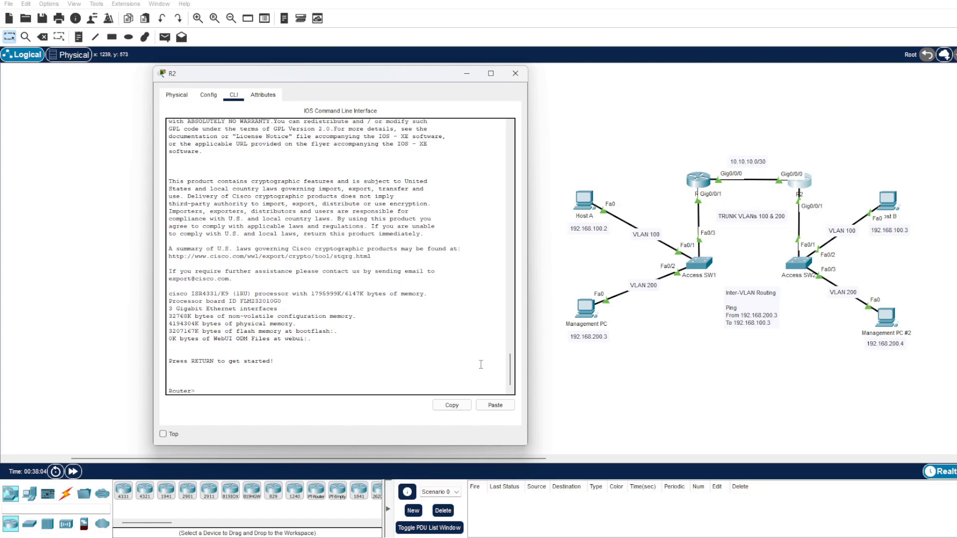
pyautogui.write('en')
pyautogui.press('Return')
pyautogui.write('sh run')
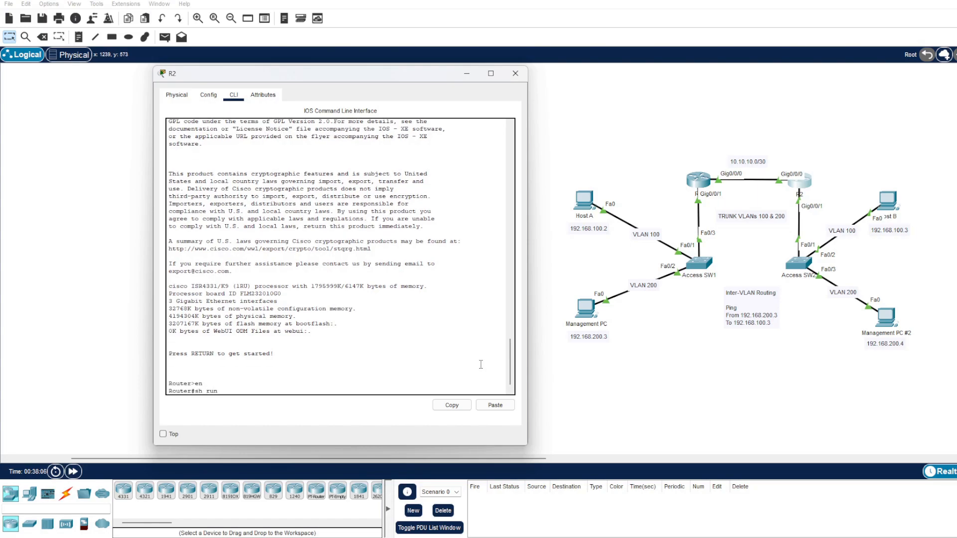
pyautogui.press('Return')
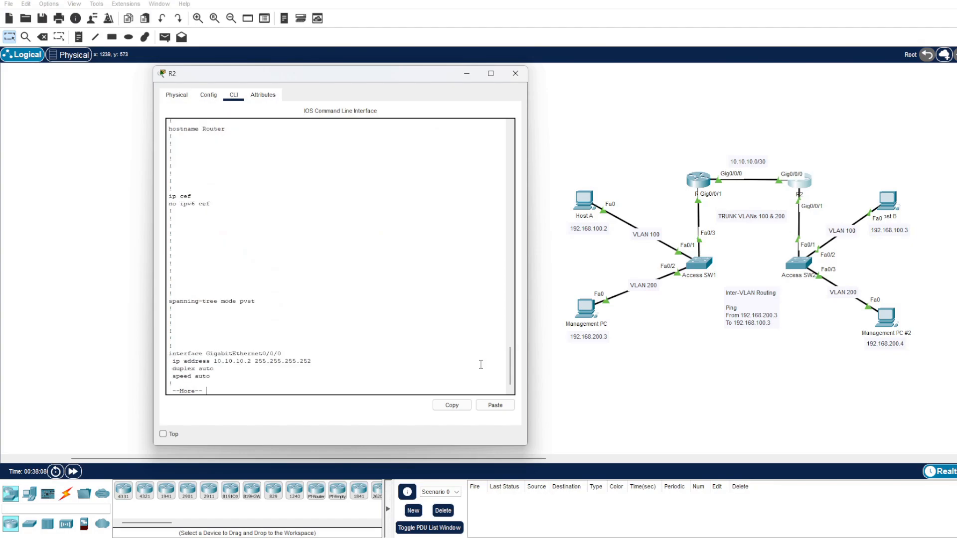
pyautogui.press('space')
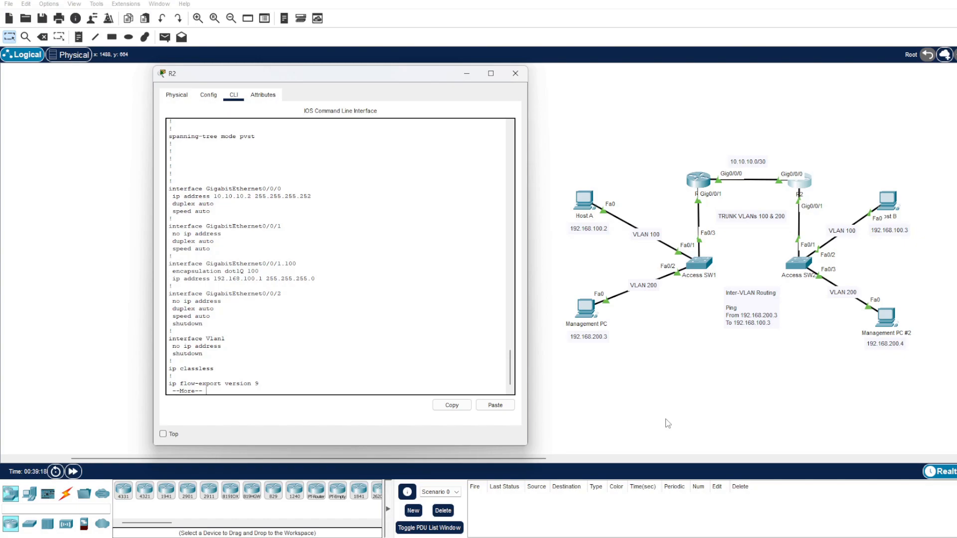
pyautogui.press('space')
# Ping 192.168.100.3 from router R2 to test its connectivity to Host B.
pyautogui.write('ping')
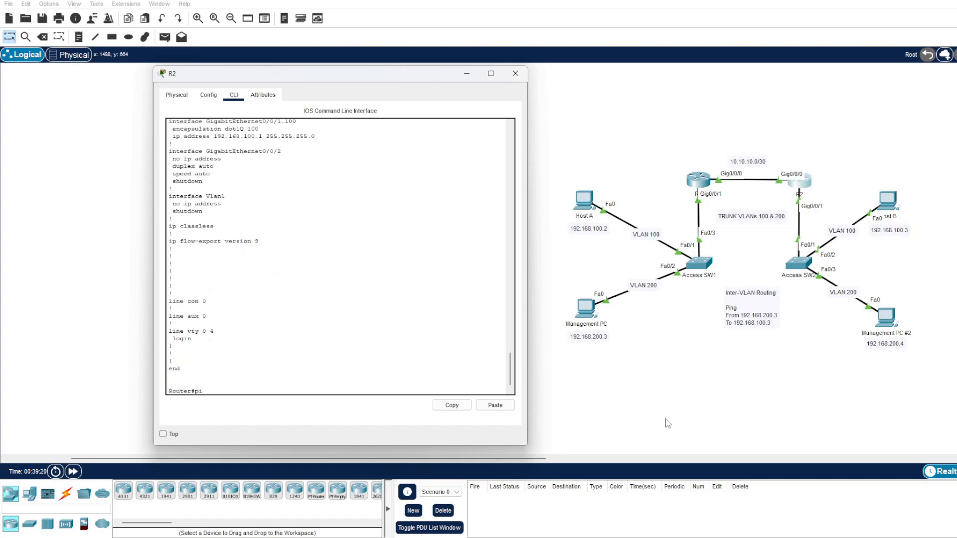
pyautogui.write(' 192.168.100.3')
pyautogui.press('Return')
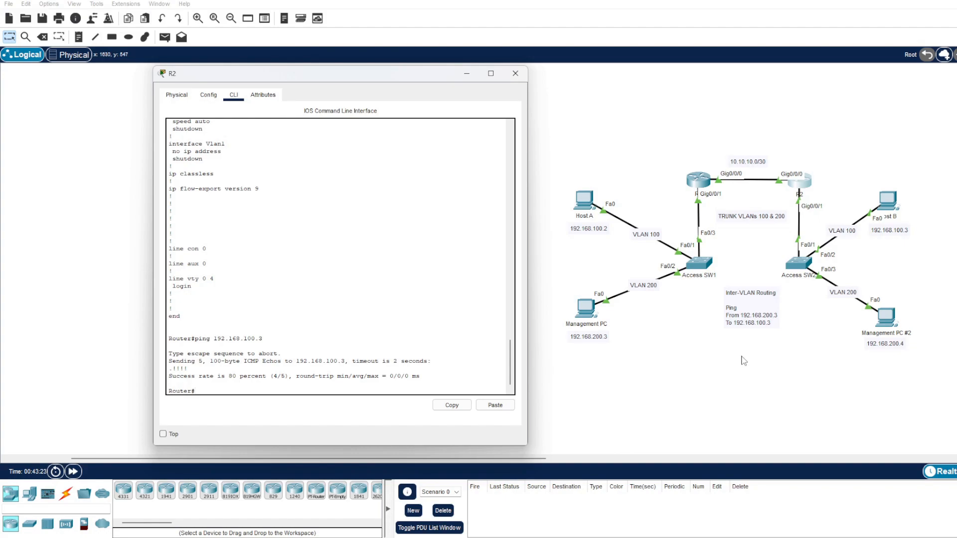
# In R2's global configuration, enter a static route to 192.168.200.3 with mask 255.255.255.255 via R1's address on the 10.10.10.0/30 link.
pyautogui.write('nf t')
pyautogui.press('Return')
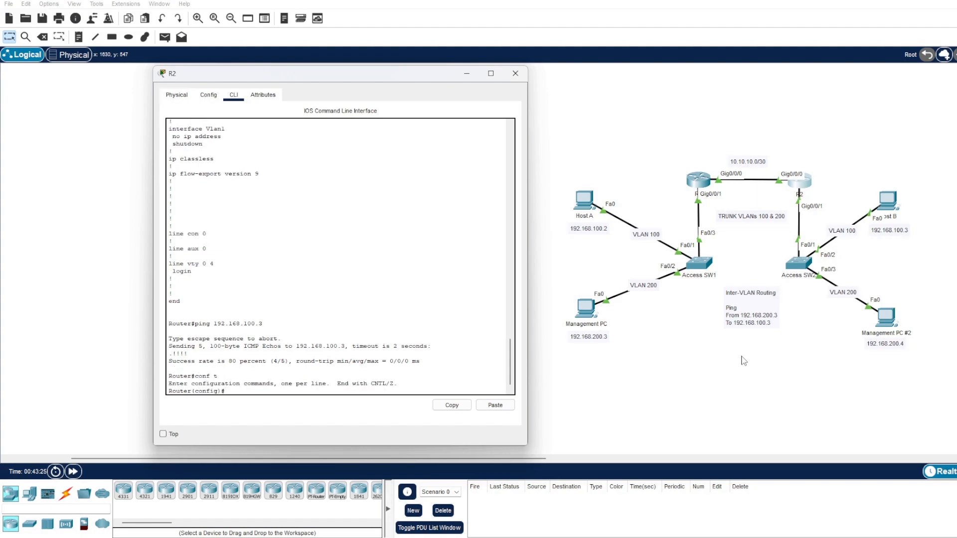
pyautogui.write('ip route 192.168.200.3 255.255.255.25')
pyautogui.write('5 10.10.10.')
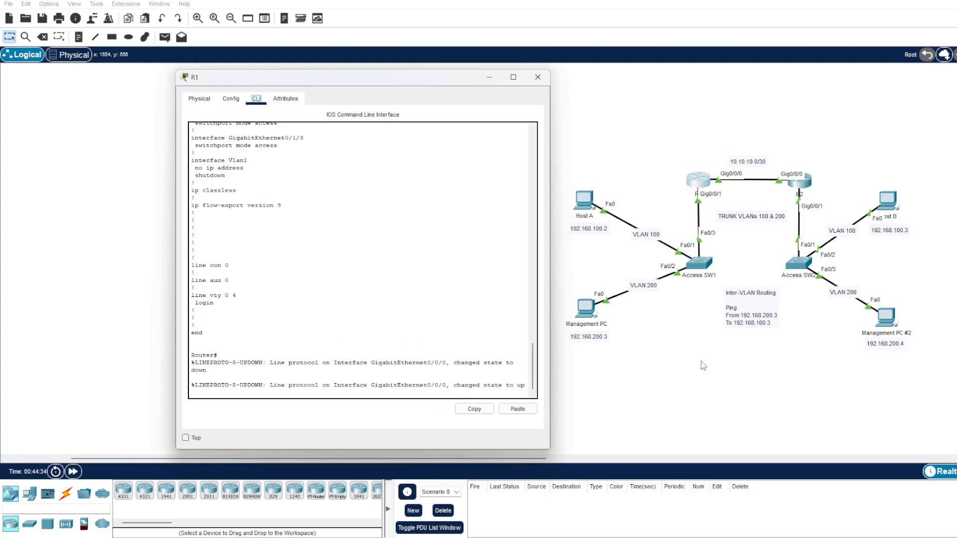
# On R1, add a static route to 192.168.100.3 with mask 255.255.255.255 via 10.10.10.2, and exit configuration mode.
pyautogui.click(524, 374)
pyautogui.press('Return')
pyautogui.write('conf t')
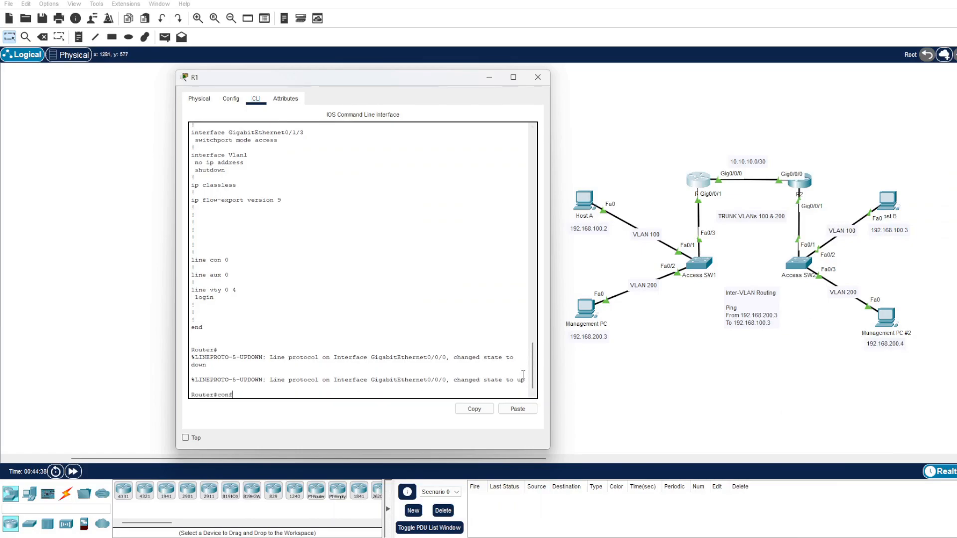
pyautogui.press('Return')
pyautogui.write('ip route')
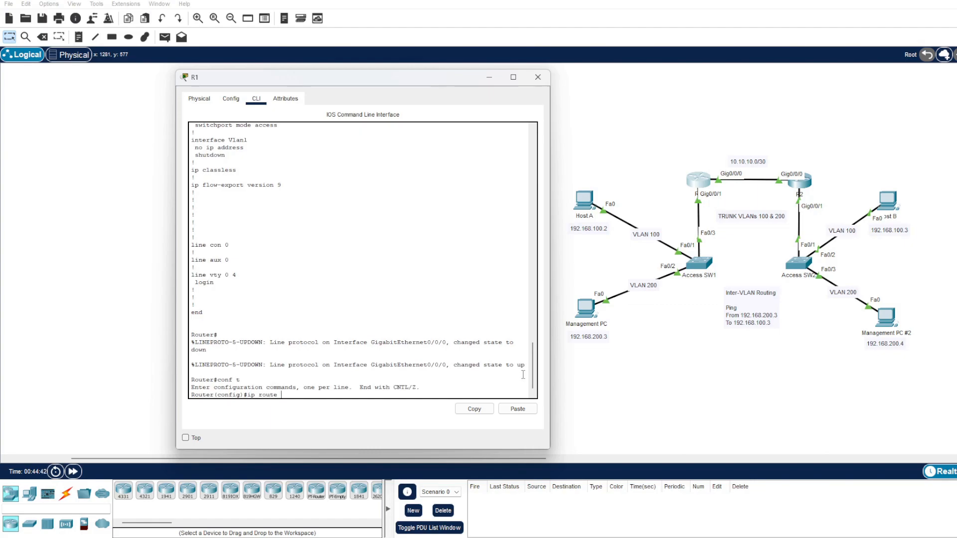
pyautogui.write(' 192.168.100.3 255.255.255.255 10.10.10.')
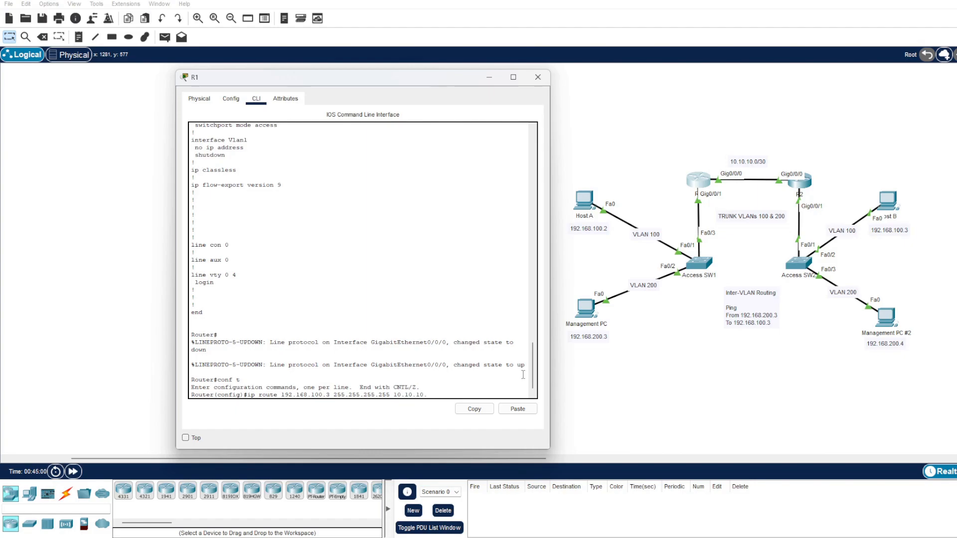
pyautogui.write('2')
pyautogui.press('Return')
pyautogui.write('end')
pyautogui.press('Return')
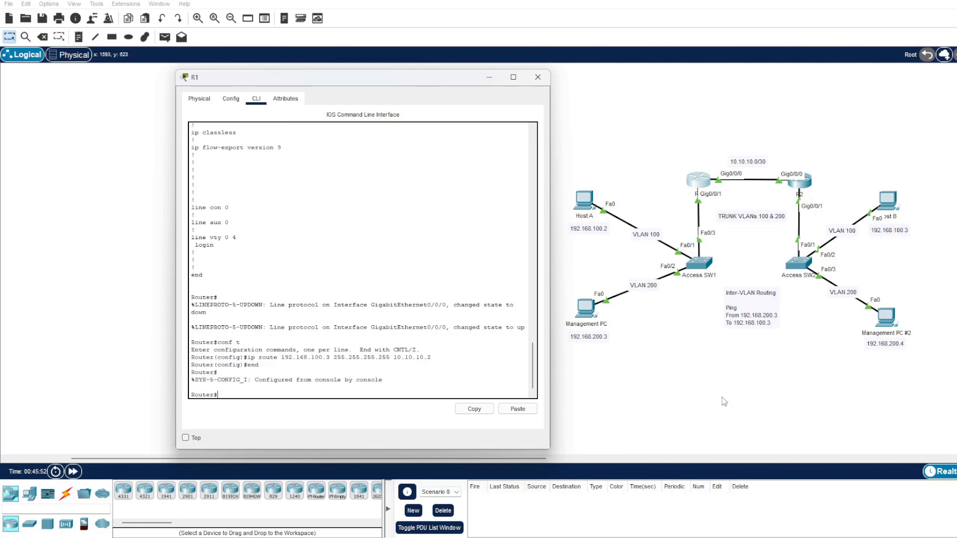
# Display R1's IP routing table and check the static route entry for 192.168.100.3.
pyautogui.write('sh ip route')
pyautogui.press('Return')
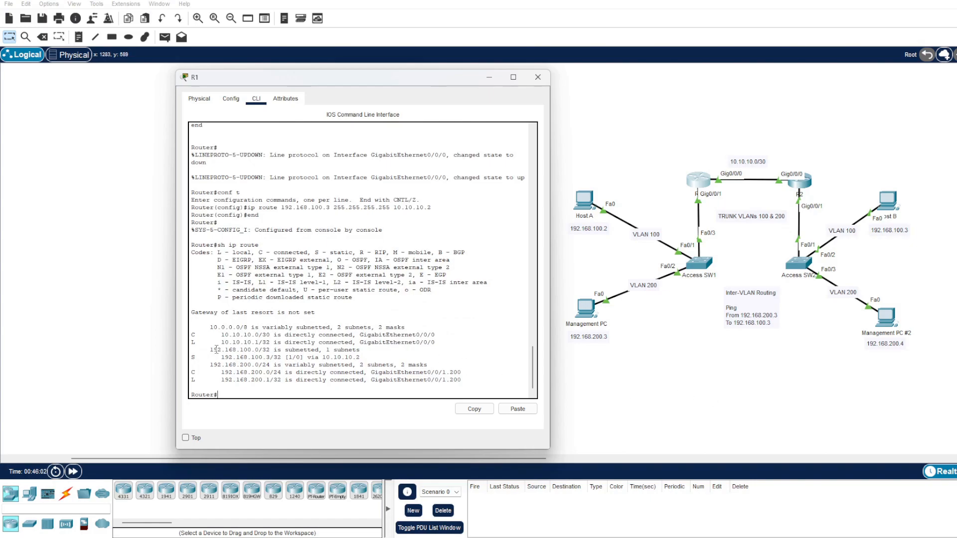
pyautogui.moveTo(191, 357); pyautogui.dragTo(197, 357)
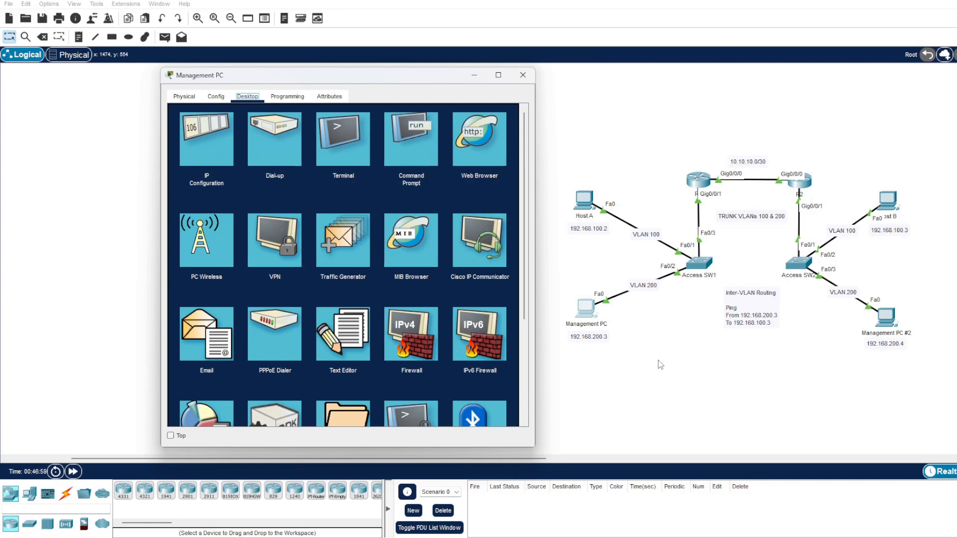
# Repeat the ping to 192.168.100.3 from the Management PC's command prompt.
pyautogui.click(415, 144)
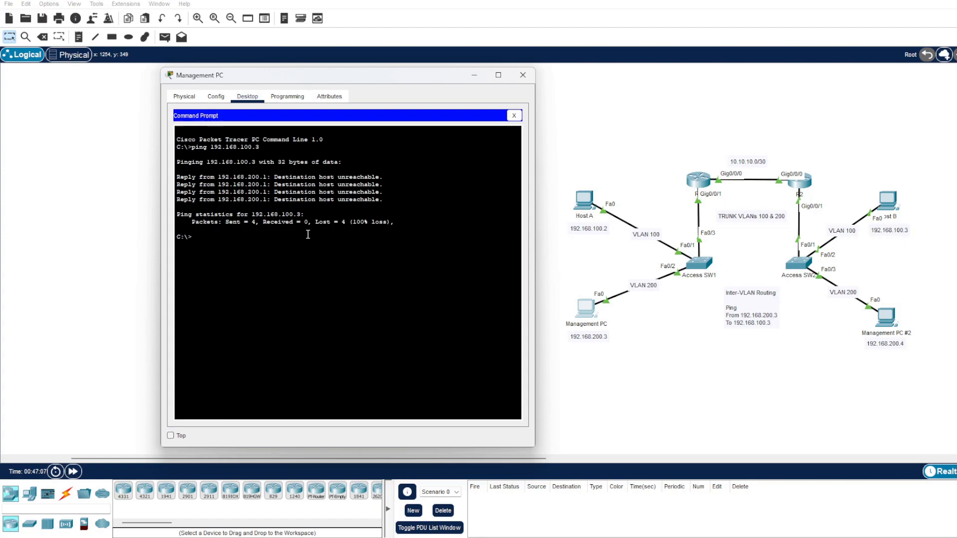
pyautogui.press('Up')
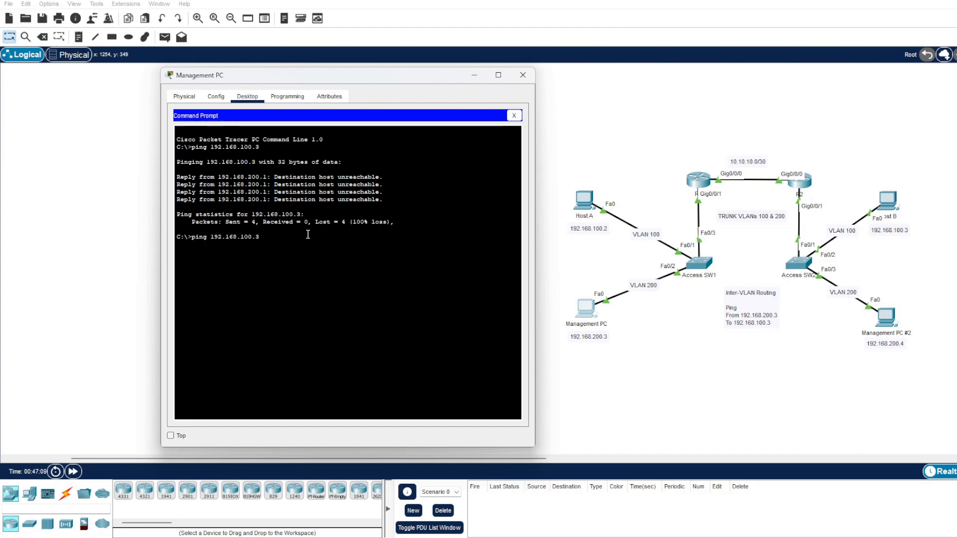
pyautogui.press('Return')
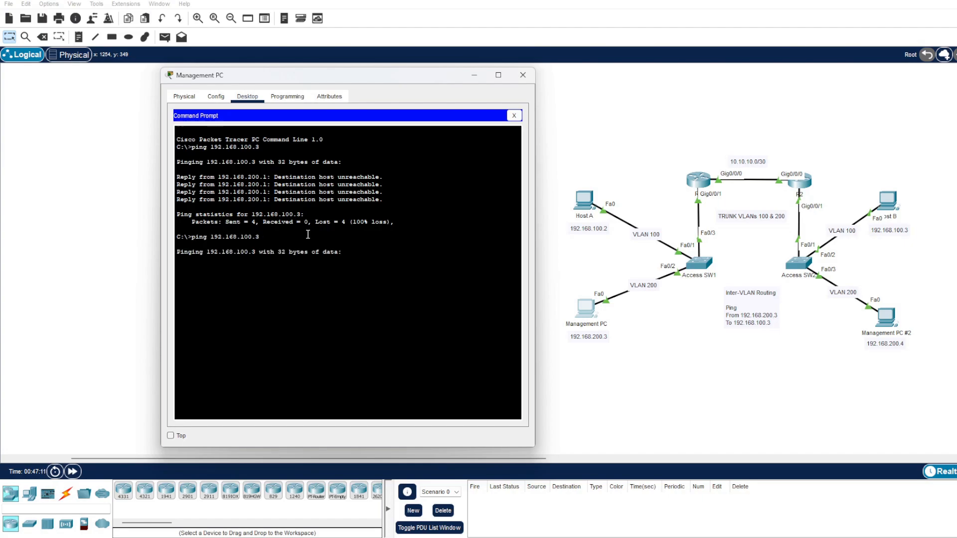